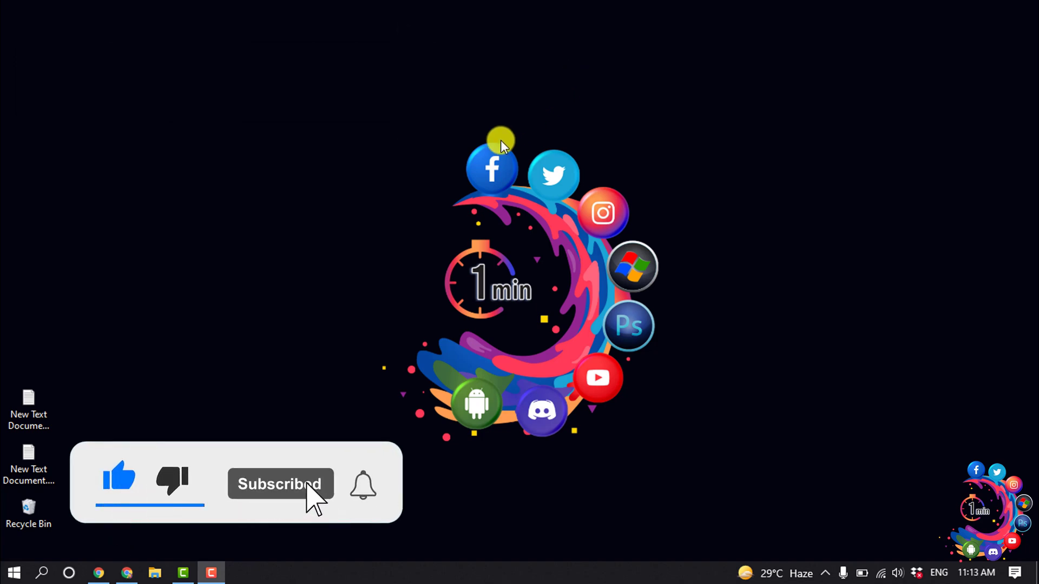
Bring the browser with the Wix Editor's Home page into view
{"action": "left_click", "coordinate": [124, 572]}
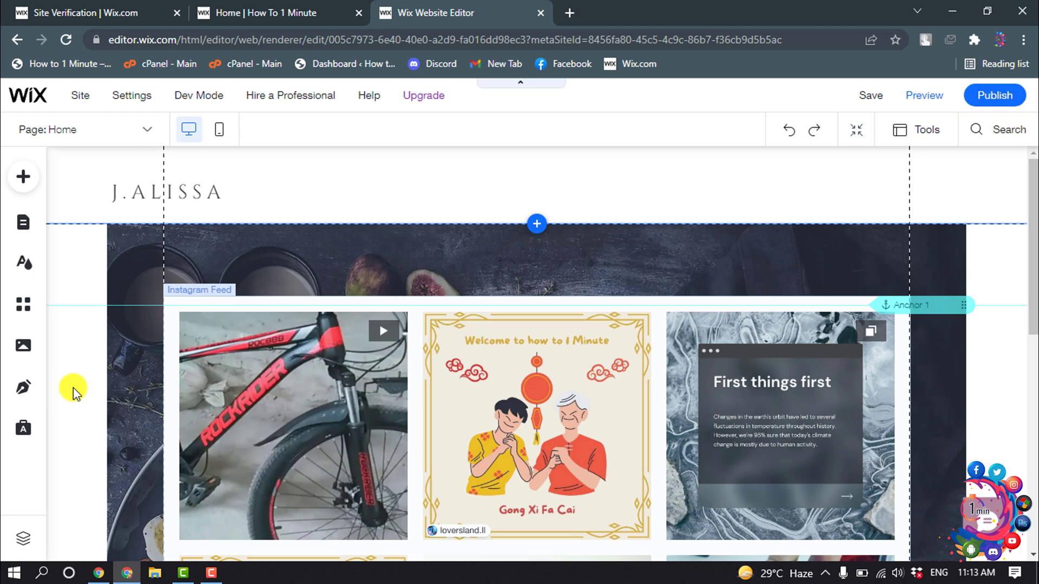
Find 'wix site search' in the App Market and add Wix Site Search to the site
{"action": "left_click", "coordinate": [22, 307]}
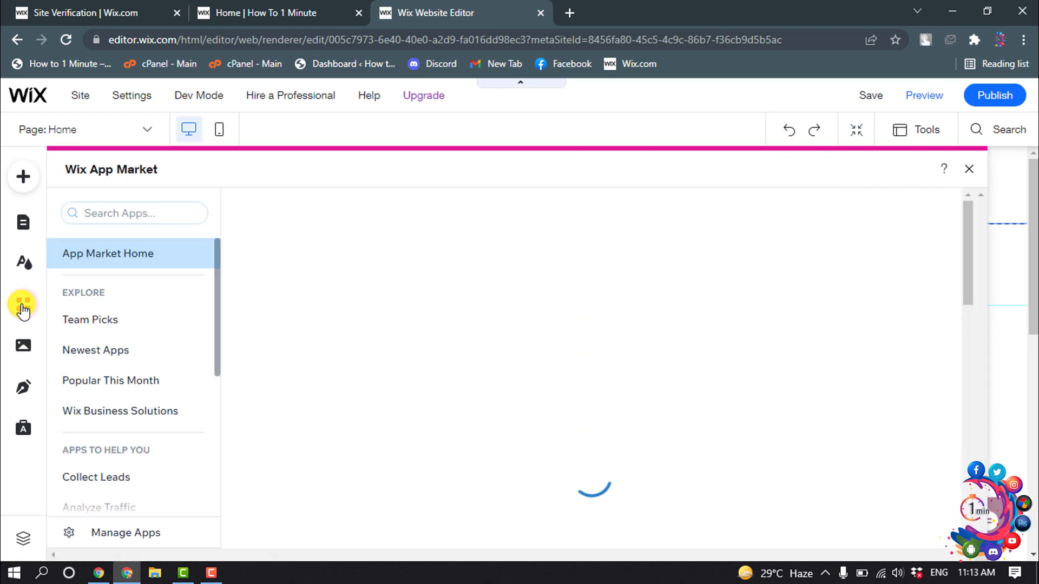
{"action": "left_click", "coordinate": [139, 214]}
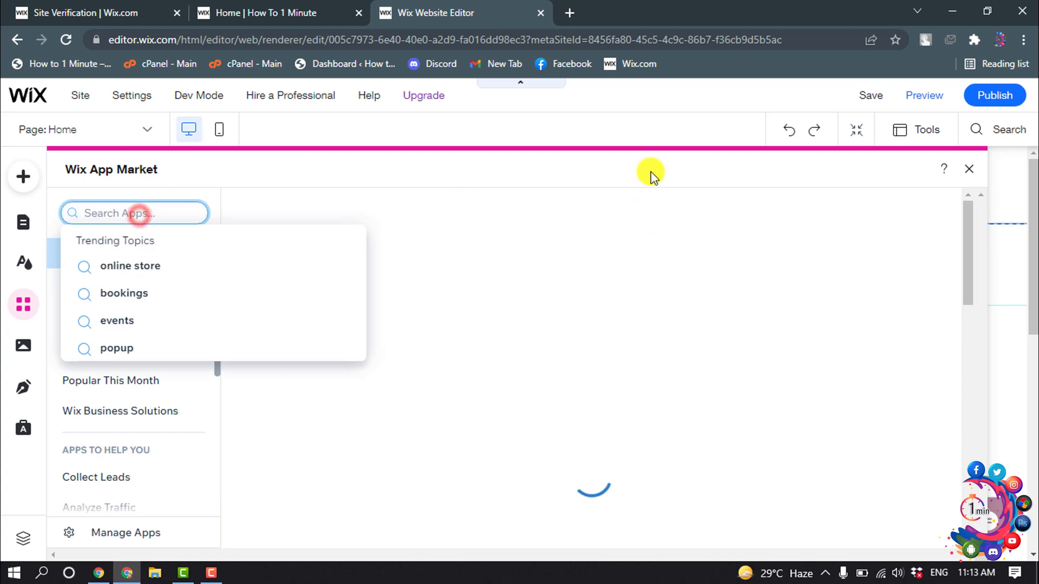
{"action": "type", "text": "wis site"}
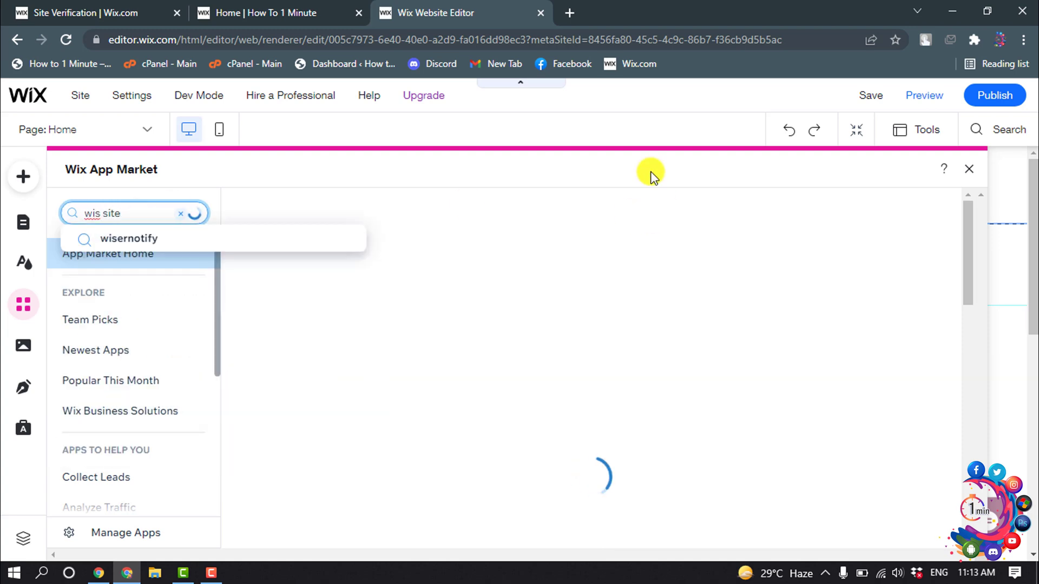
{"action": "key", "text": "BackSpace"}
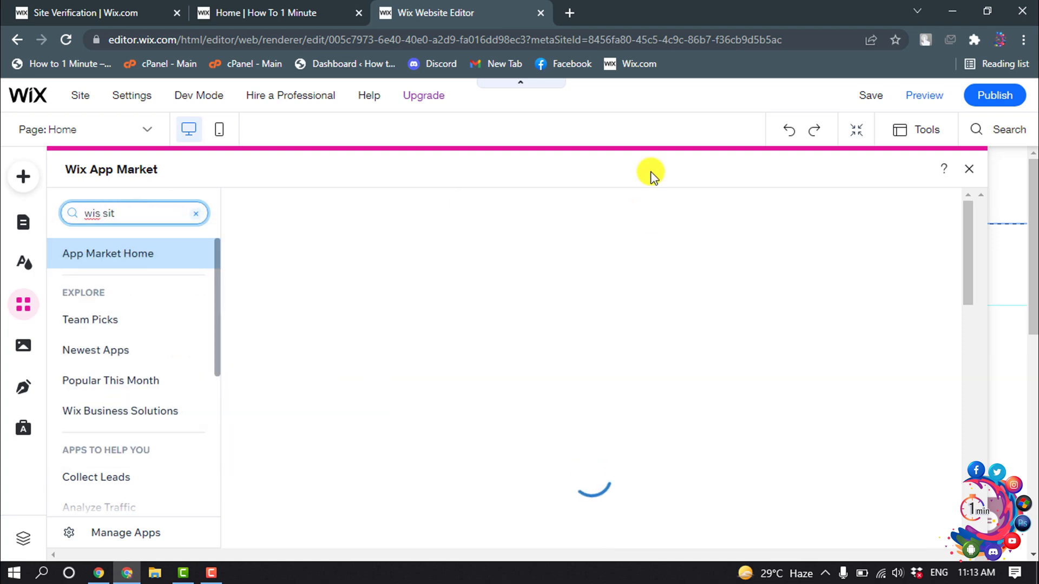
{"action": "key", "text": "BackSpace"}
{"action": "type", "text": "x si"}
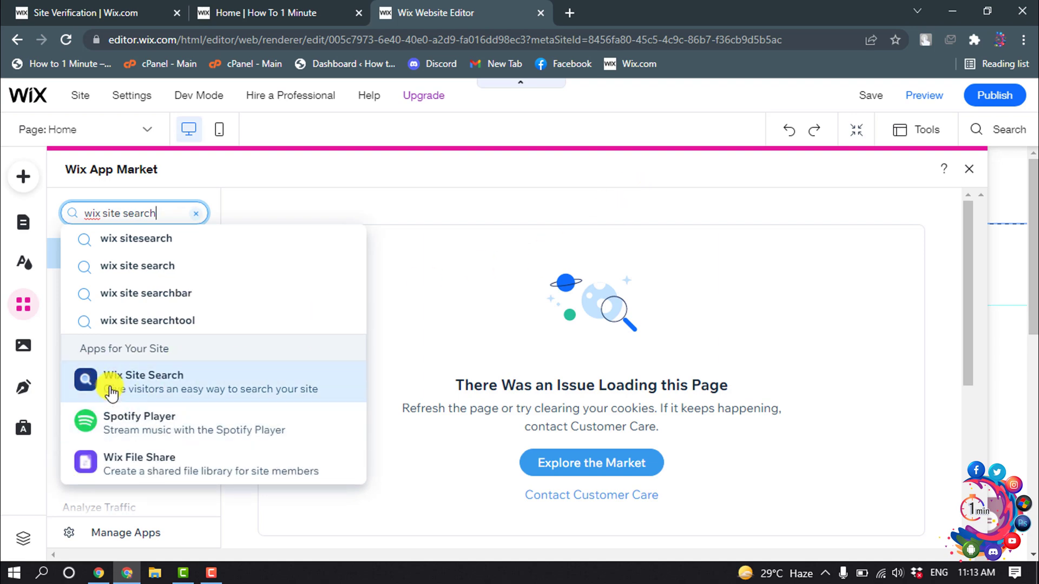
{"action": "left_click", "coordinate": [143, 383]}
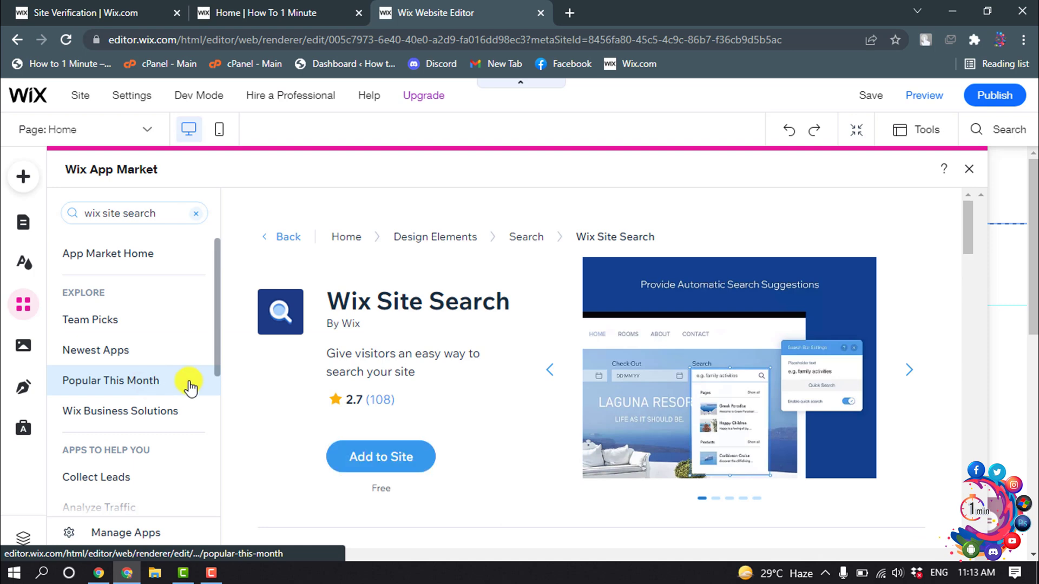
{"action": "left_click", "coordinate": [370, 460]}
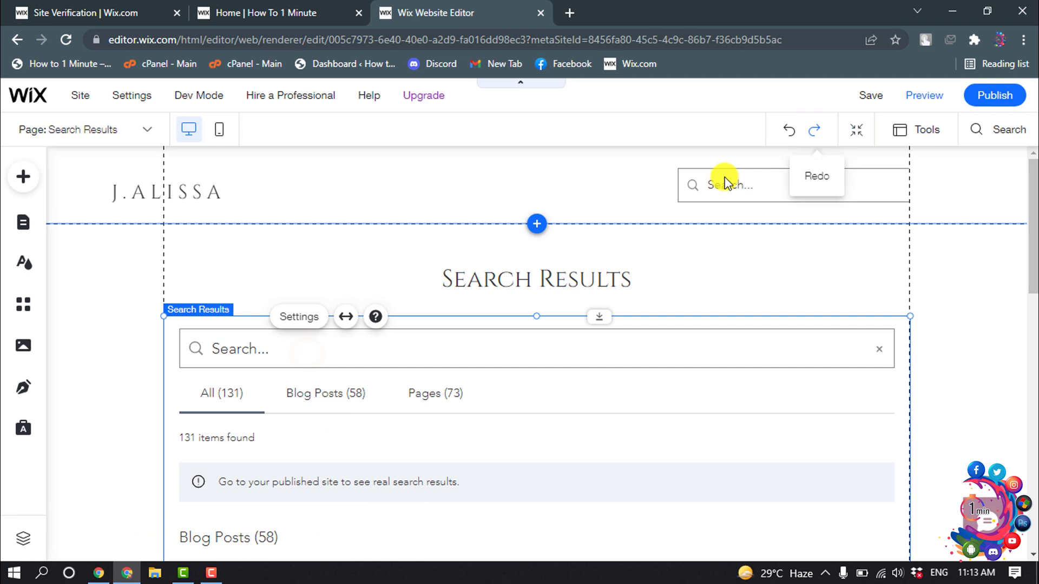
Give the header search bar the separate-button layout, 25px icon padding, 23px text padding, left-aligned text
{"action": "left_click", "coordinate": [710, 185]}
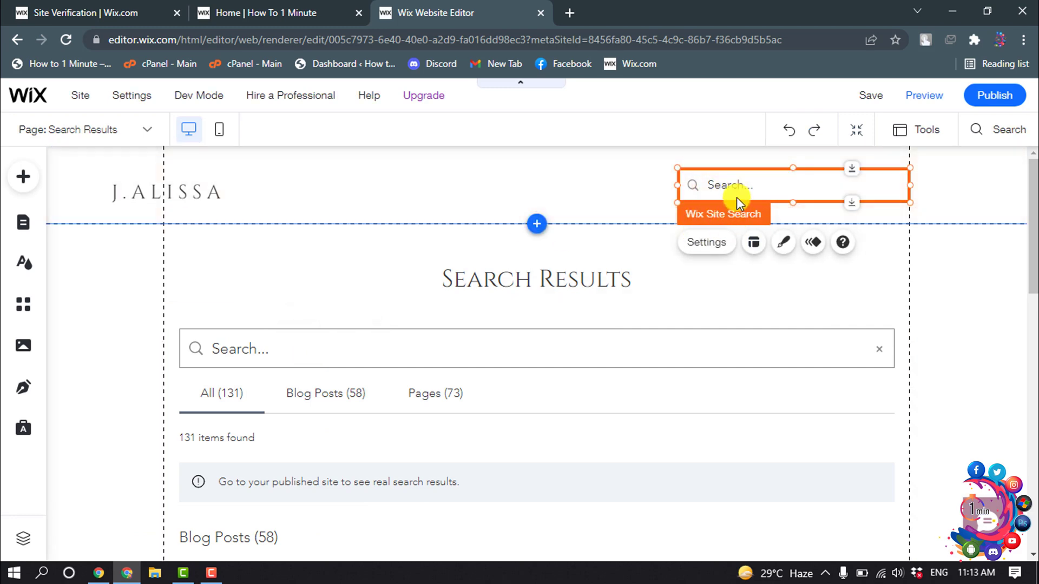
{"action": "left_click", "coordinate": [754, 244]}
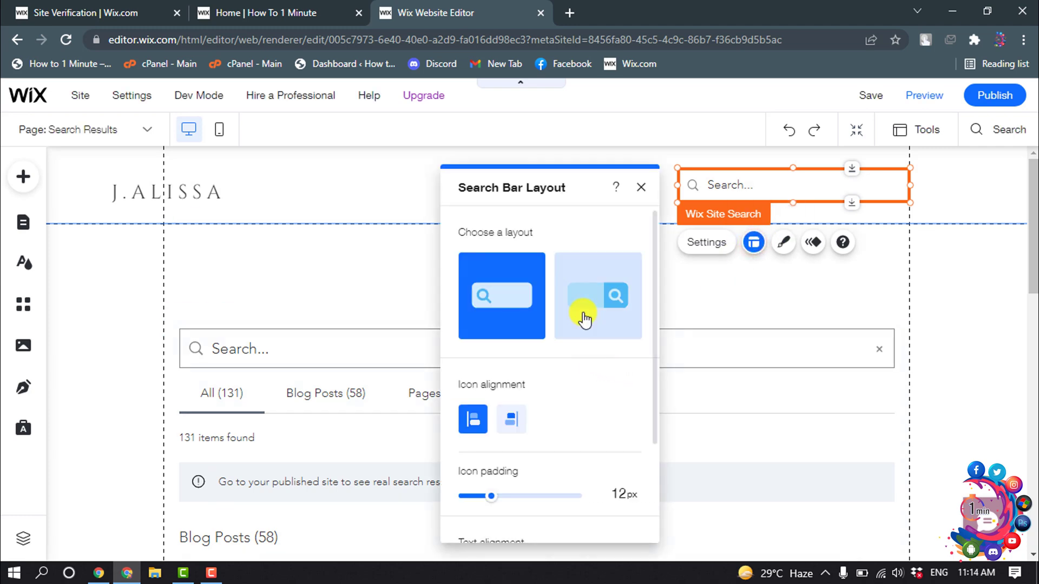
{"action": "left_click", "coordinate": [605, 298]}
{"action": "left_click", "coordinate": [499, 303]}
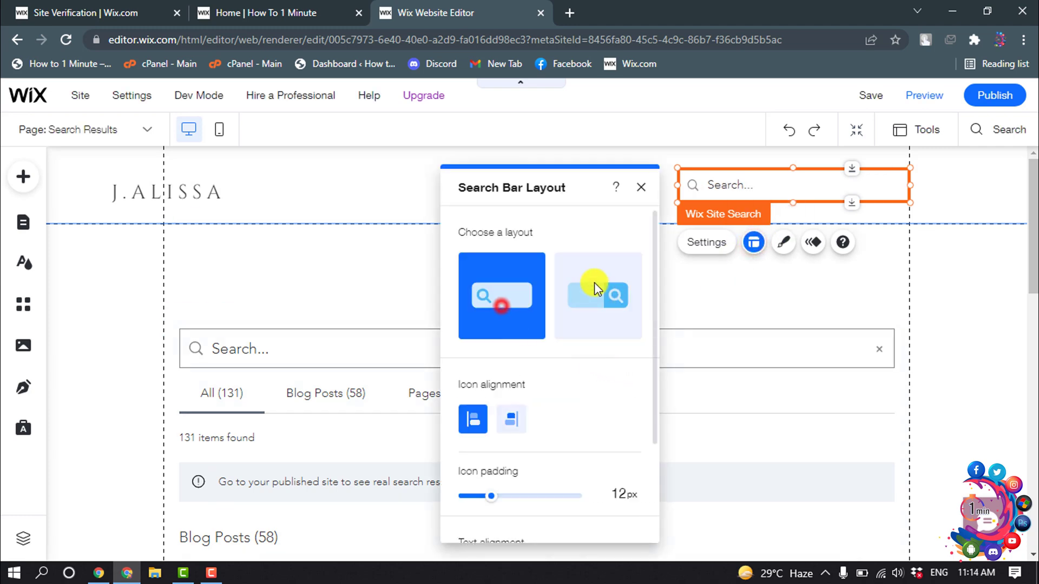
{"action": "left_click", "coordinate": [595, 286]}
{"action": "scroll", "coordinate": [593, 327], "scroll_direction": "down", "scroll_amount": 1}
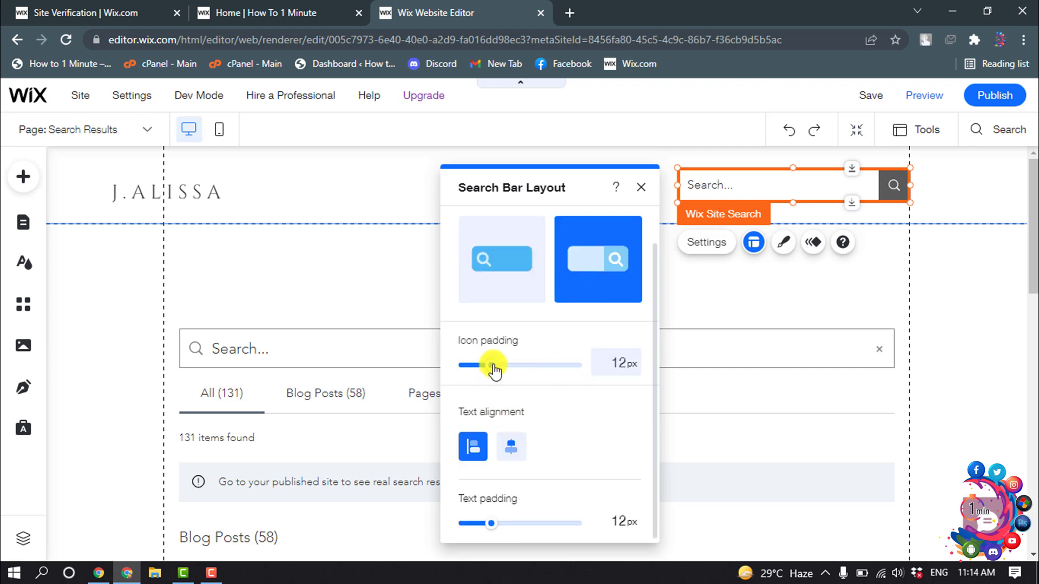
{"action": "left_click_drag", "start_coordinate": [501, 362], "coordinate": [522, 367]}
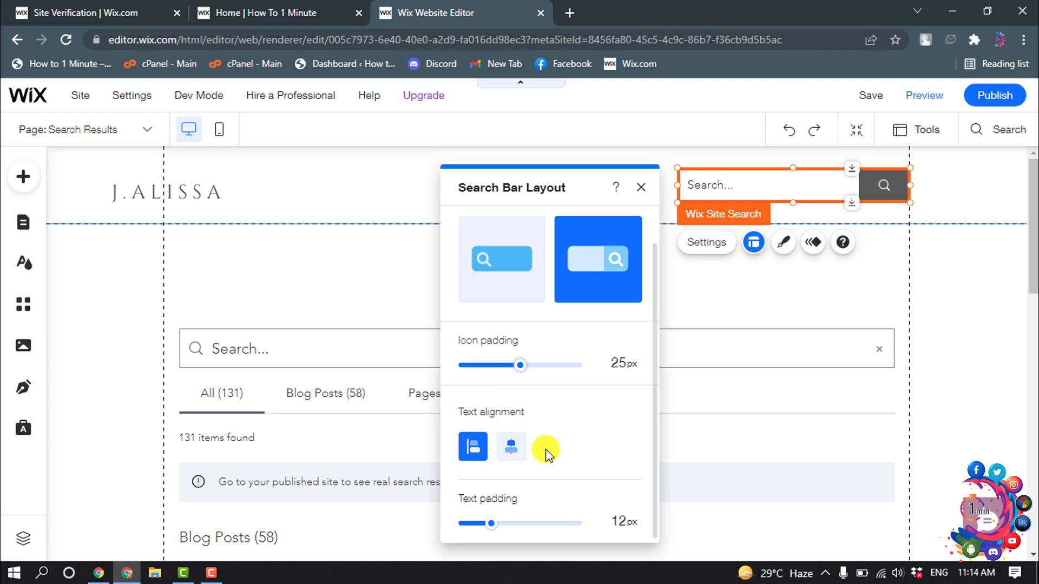
{"action": "left_click", "coordinate": [511, 447]}
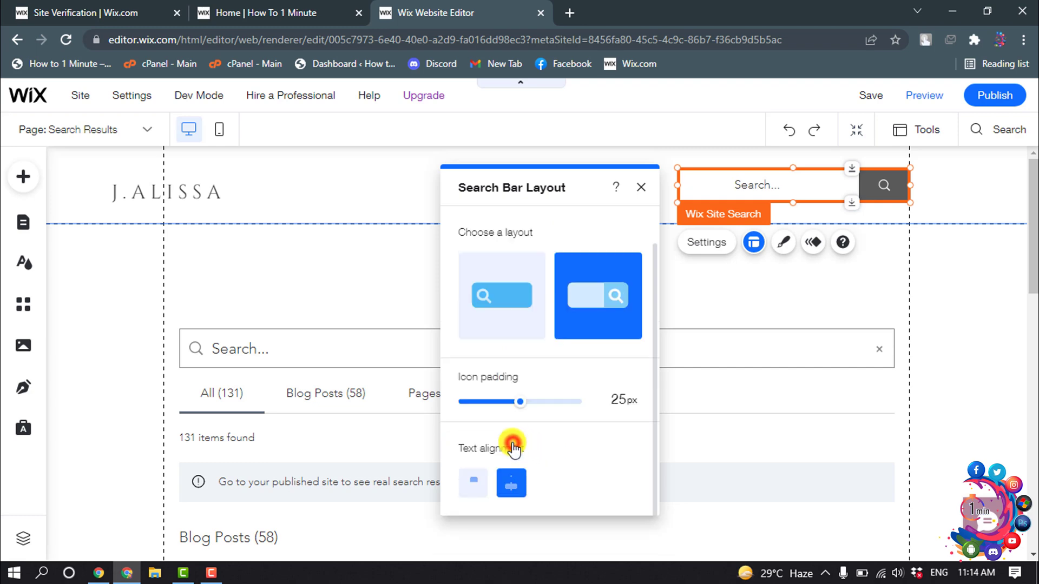
{"action": "left_click", "coordinate": [473, 490]}
{"action": "scroll", "coordinate": [480, 495], "scroll_direction": "down", "scroll_amount": 1}
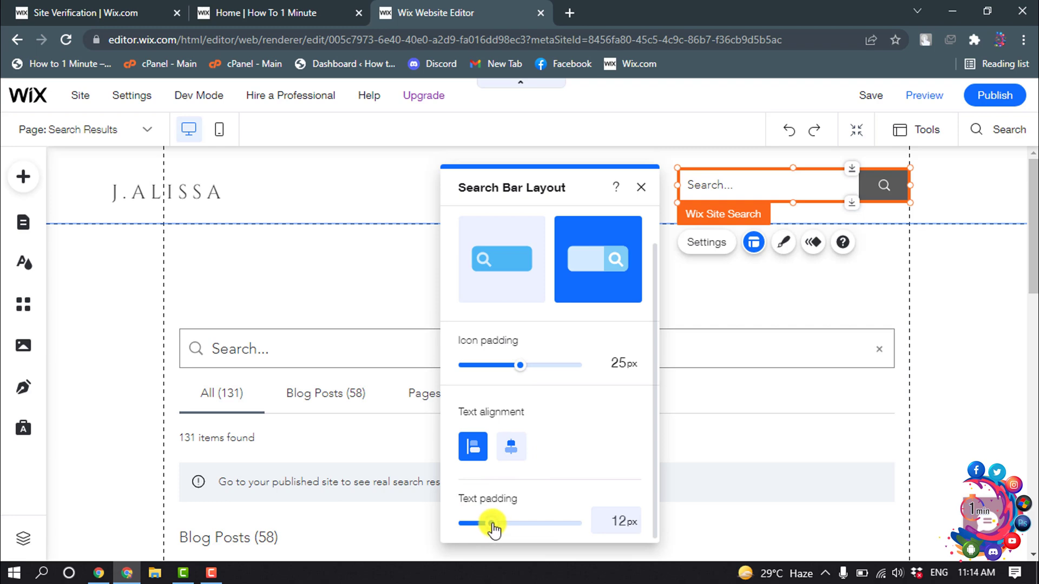
{"action": "left_click_drag", "start_coordinate": [521, 523], "coordinate": [498, 526]}
{"action": "scroll", "coordinate": [499, 525], "scroll_direction": "up", "scroll_amount": 1}
{"action": "left_click", "coordinate": [640, 187]}
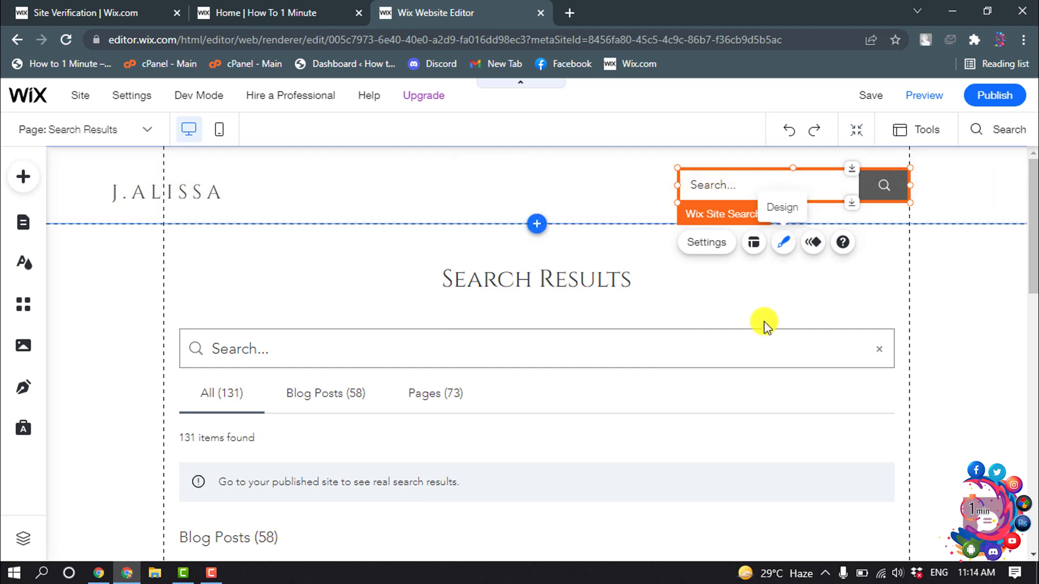
Set the header search bar's border color to pink in its design settings
{"action": "left_click", "coordinate": [783, 242]}
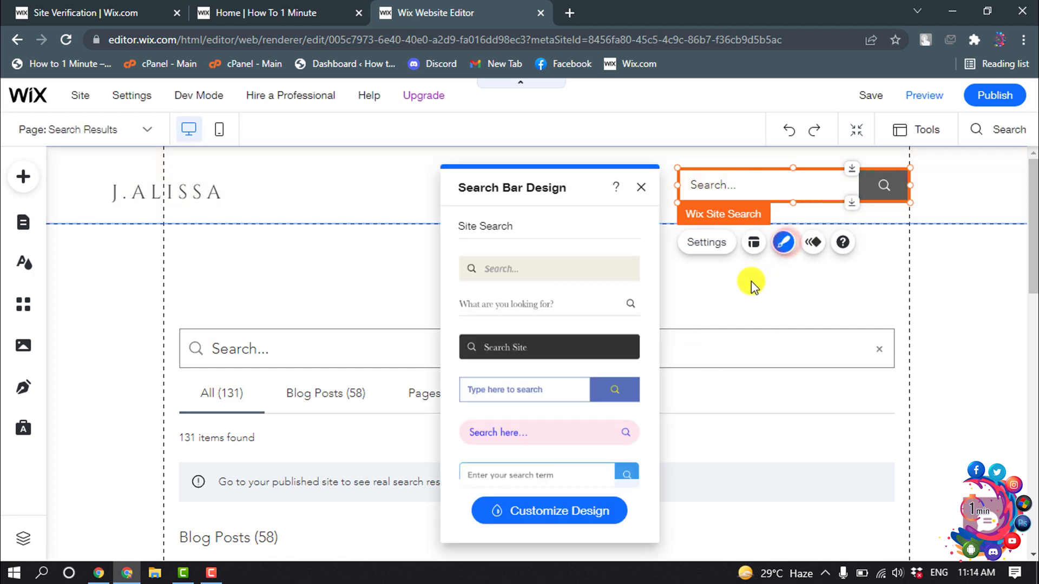
{"action": "left_click", "coordinate": [511, 271]}
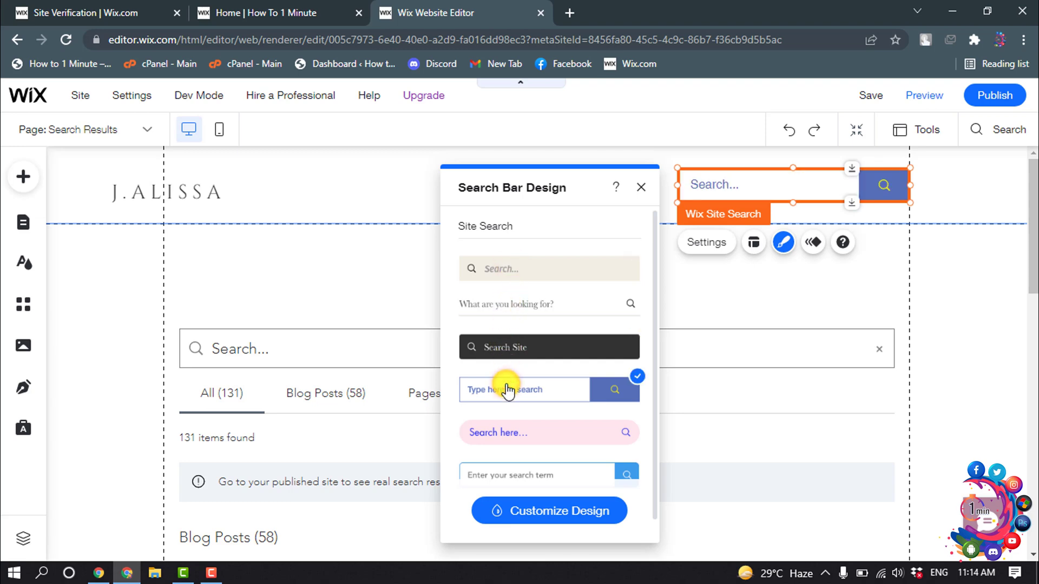
{"action": "left_click", "coordinate": [557, 515]}
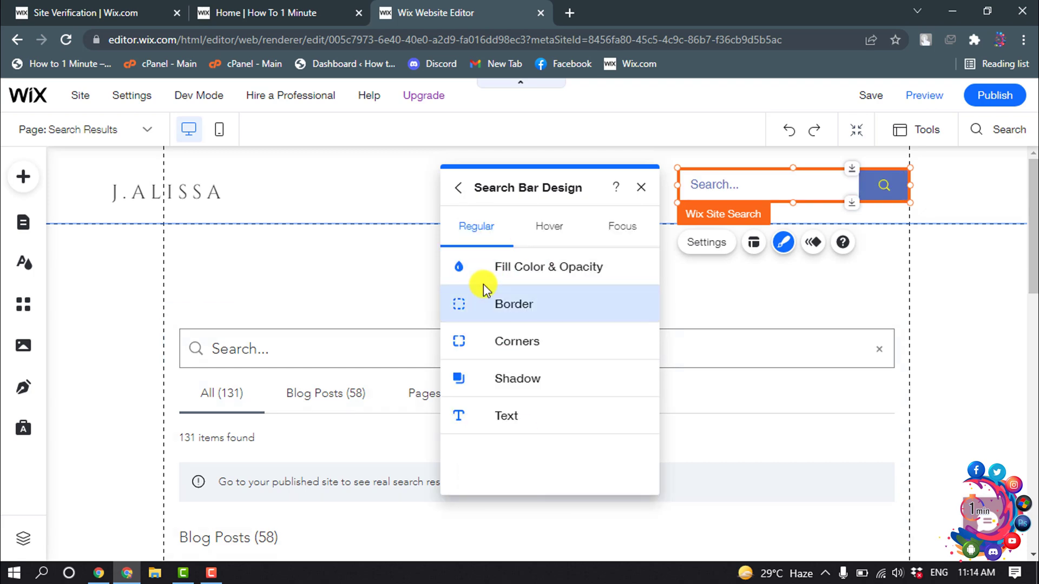
{"action": "left_click", "coordinate": [511, 309]}
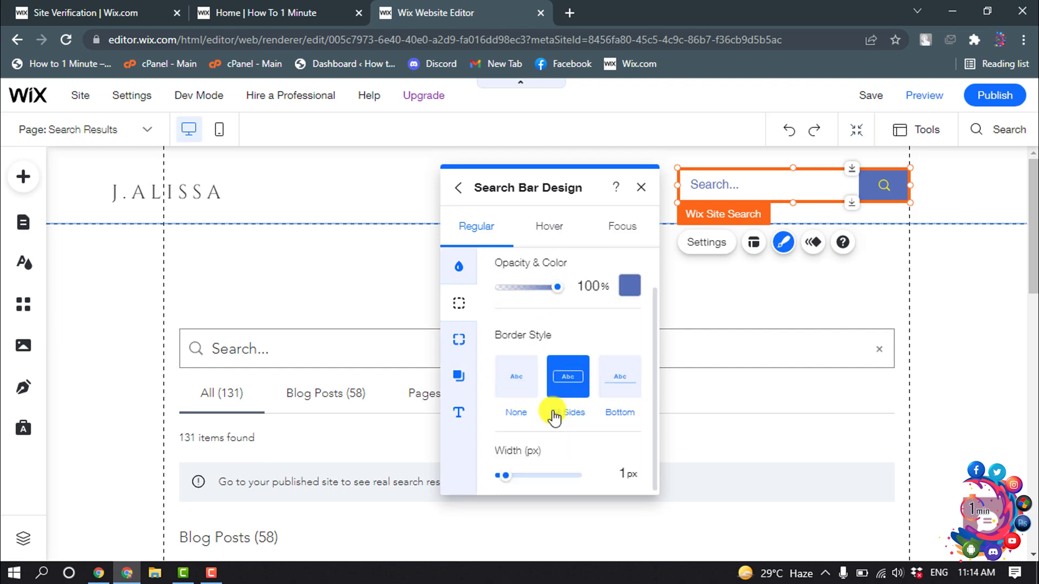
{"action": "left_click", "coordinate": [628, 286]}
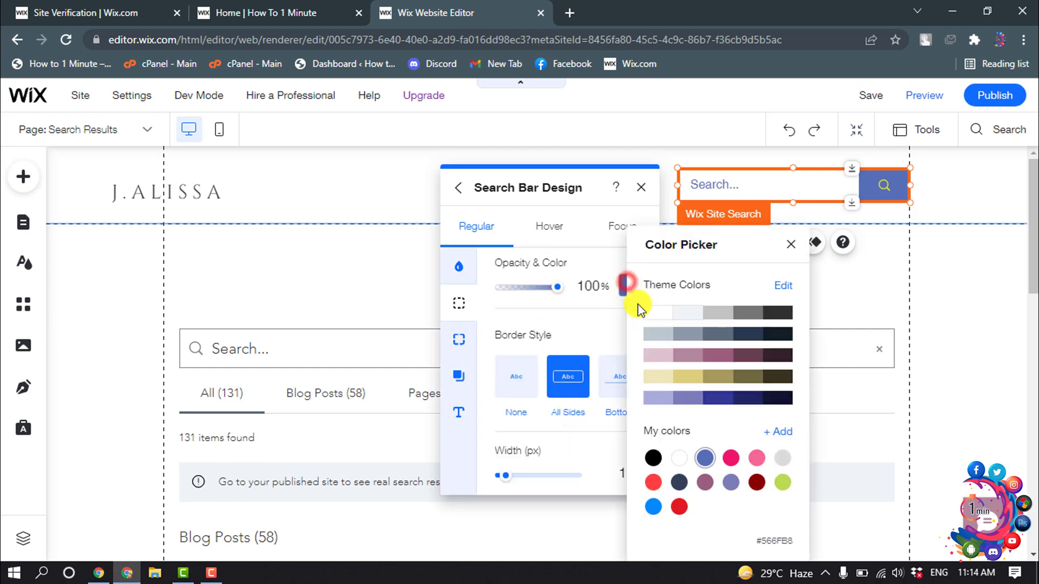
{"action": "left_click", "coordinate": [731, 459]}
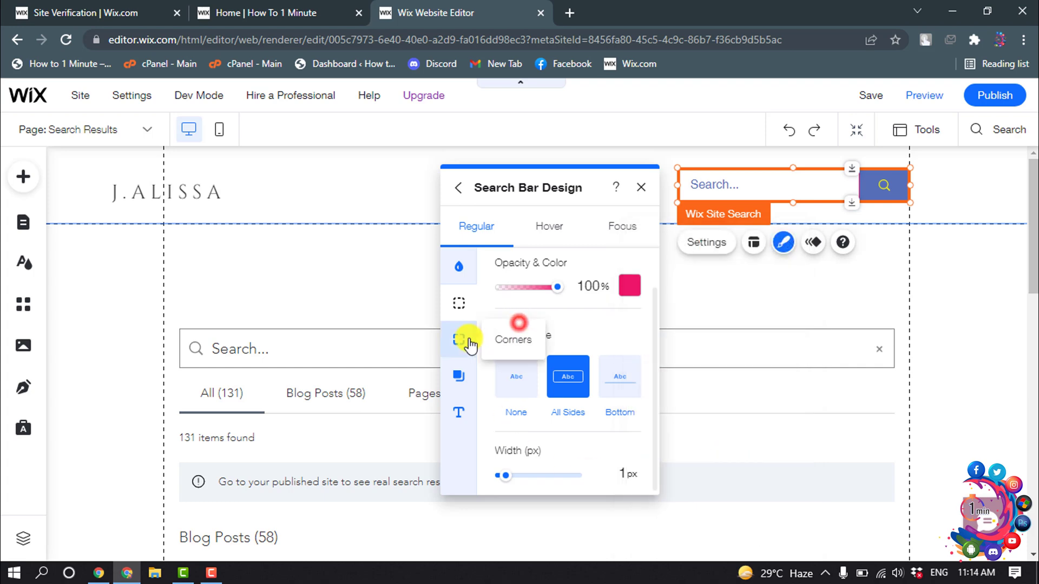
{"action": "left_click", "coordinate": [518, 323]}
Review the search bar's Text, Hover and Focus styling, then close the design panel
{"action": "left_click", "coordinate": [459, 413]}
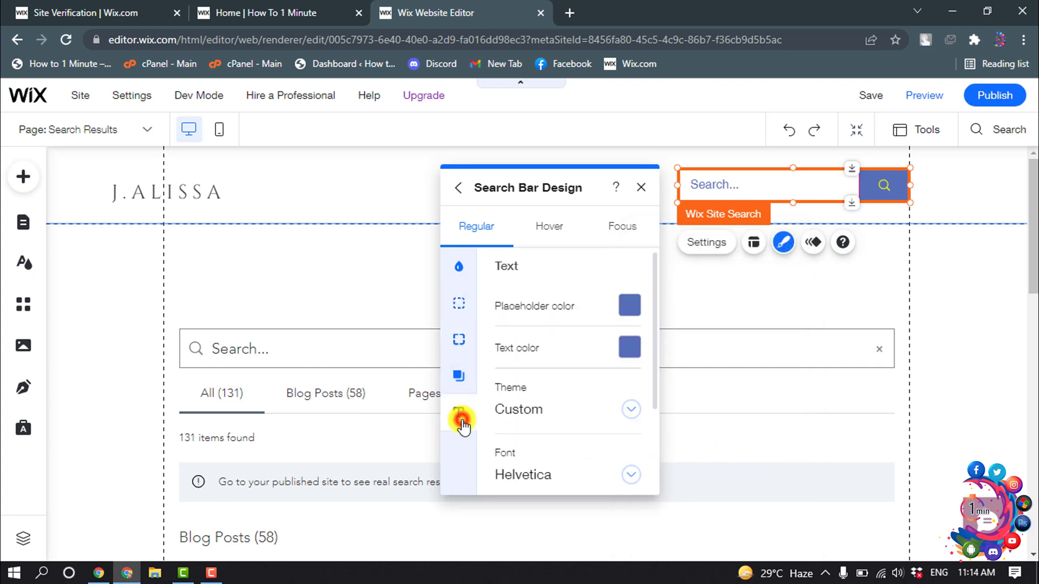
{"action": "scroll", "coordinate": [578, 404], "scroll_direction": "down", "scroll_amount": 2}
{"action": "scroll", "coordinate": [578, 404], "scroll_direction": "up", "scroll_amount": 2}
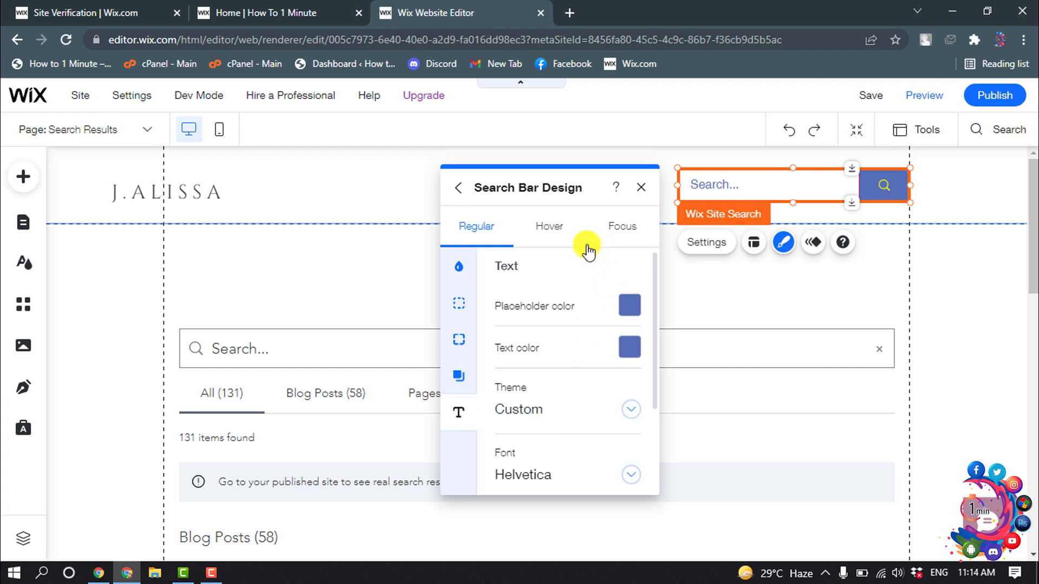
{"action": "left_click", "coordinate": [558, 231]}
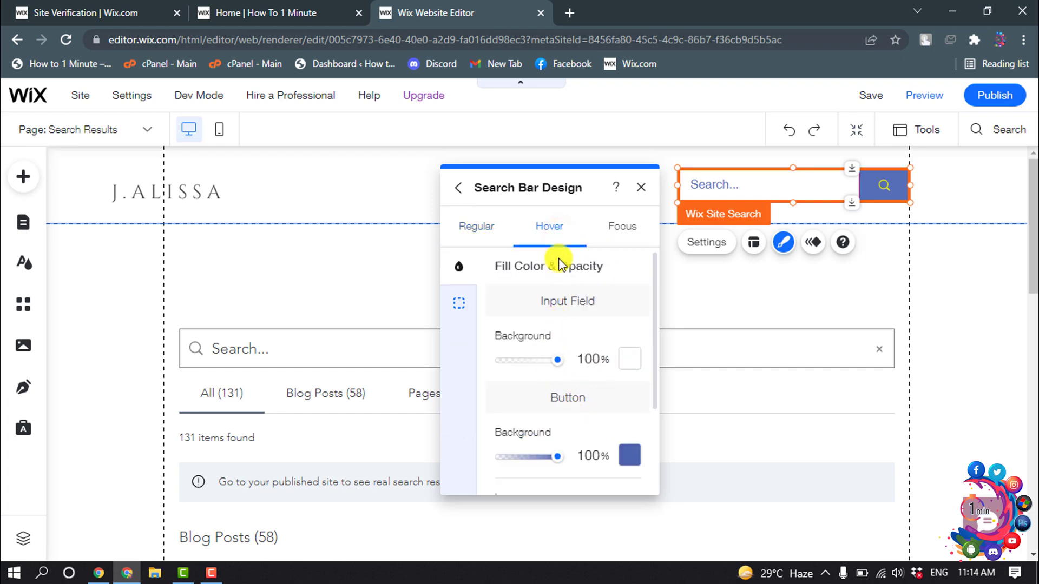
{"action": "left_click", "coordinate": [616, 231]}
{"action": "scroll", "coordinate": [612, 266], "scroll_direction": "down", "scroll_amount": 1}
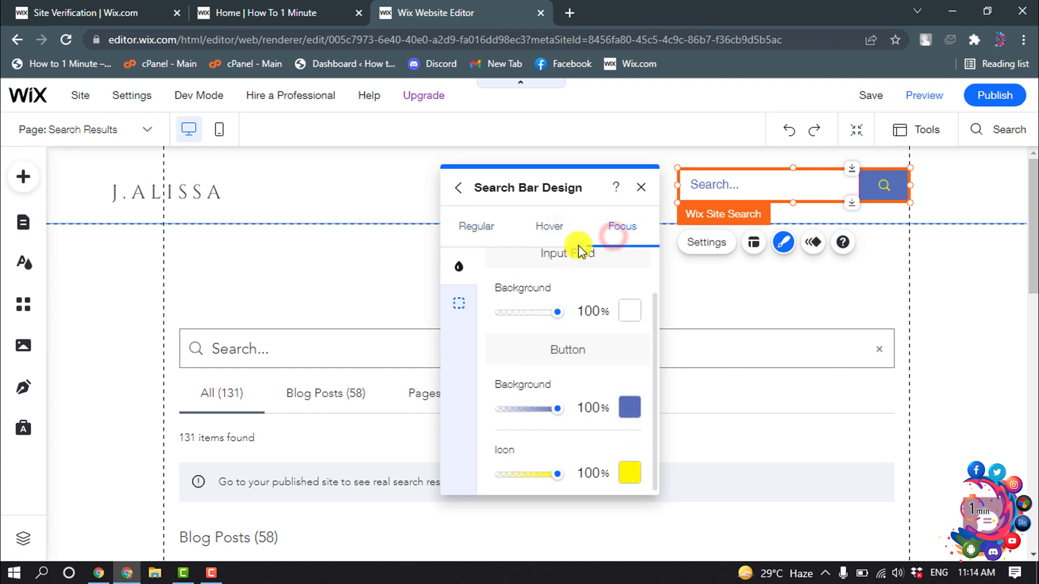
{"action": "left_click", "coordinate": [642, 187]}
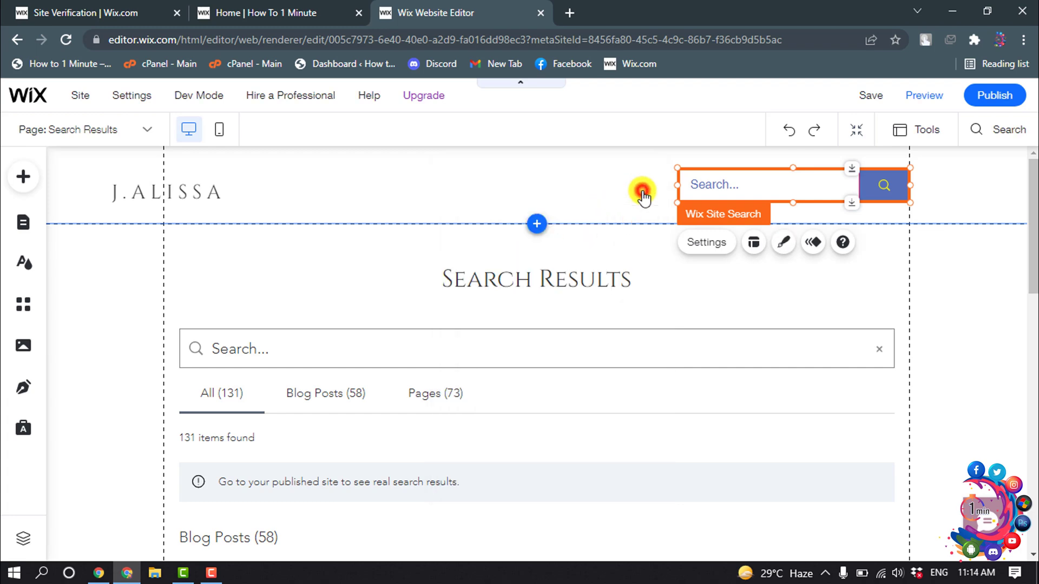
Apply the Arc-In entrance animation to the header search bar
{"action": "left_click", "coordinate": [812, 241]}
{"action": "scroll", "coordinate": [504, 390], "scroll_direction": "down", "scroll_amount": 2}
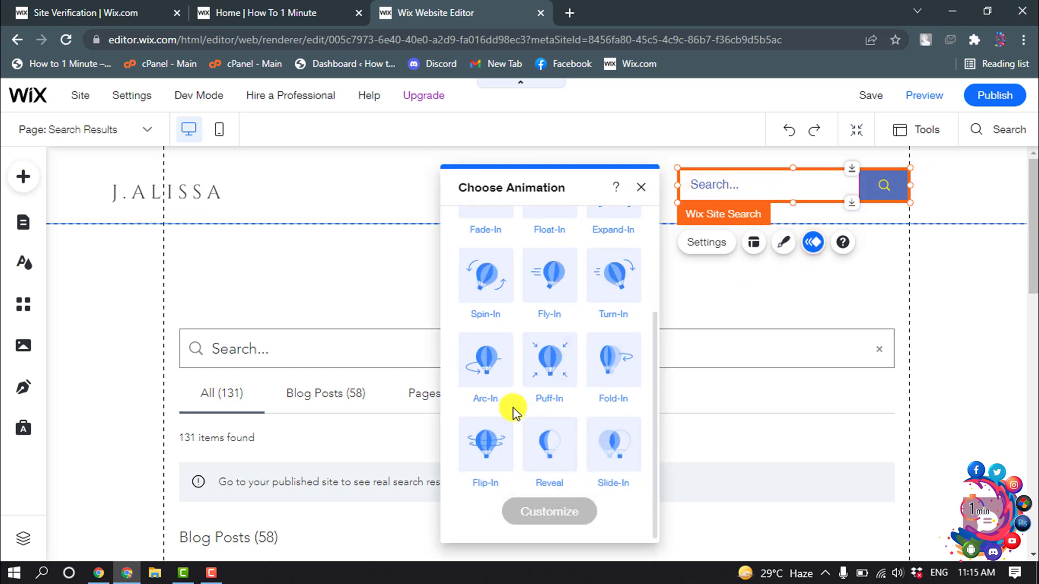
{"action": "left_click", "coordinate": [486, 360]}
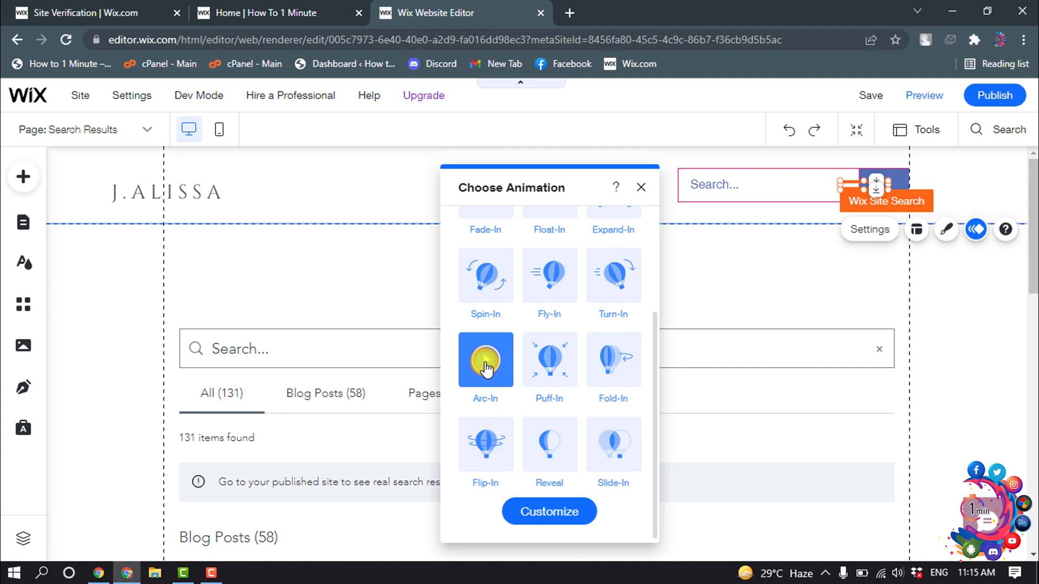
{"action": "left_click", "coordinate": [640, 188]}
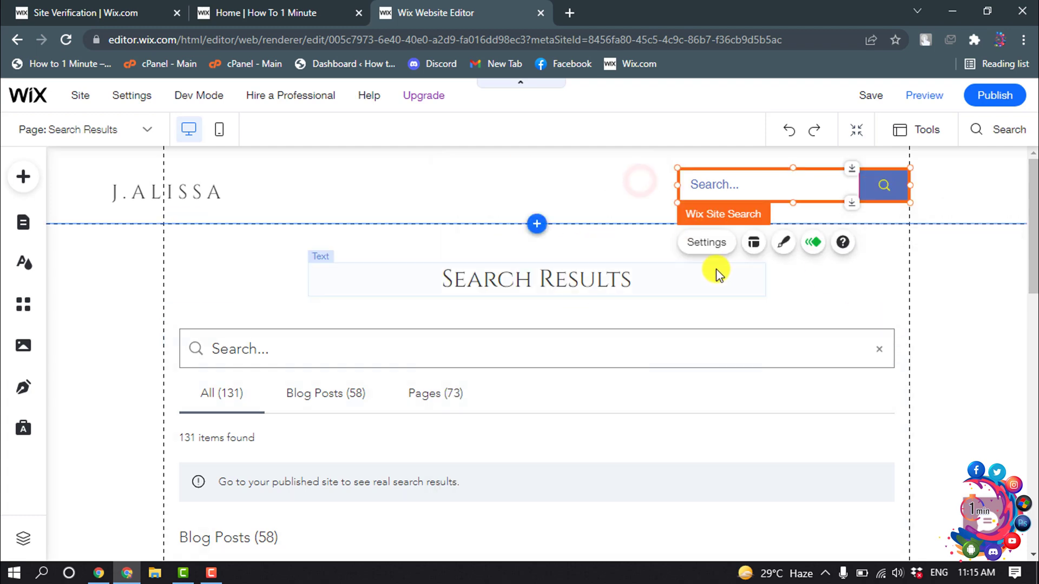
Confirm the placeholder text stays 'Search...', then preview the site
{"action": "left_click", "coordinate": [705, 245]}
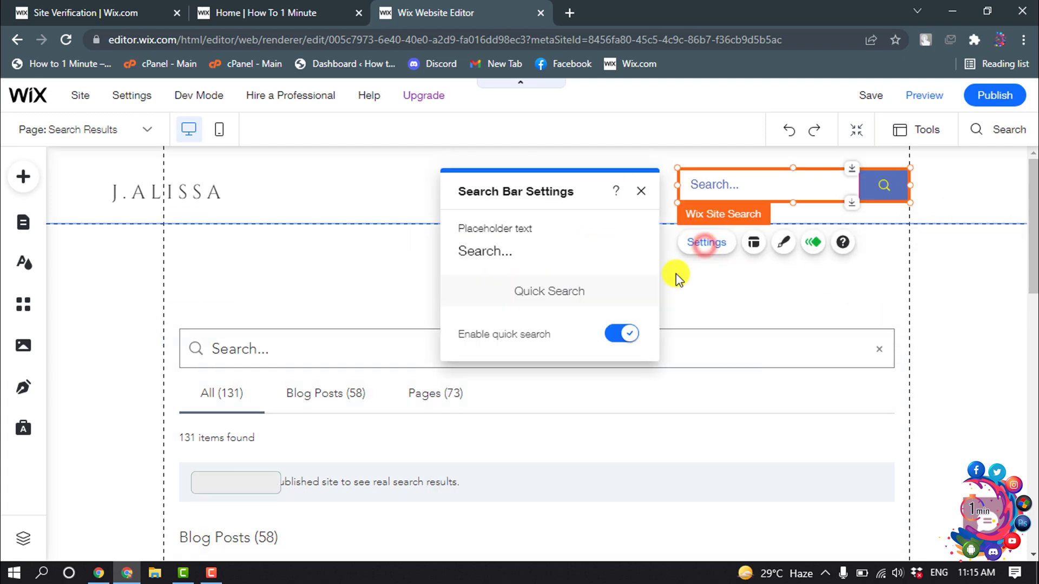
{"action": "triple_click", "coordinate": [506, 251]}
{"action": "left_click", "coordinate": [495, 254]}
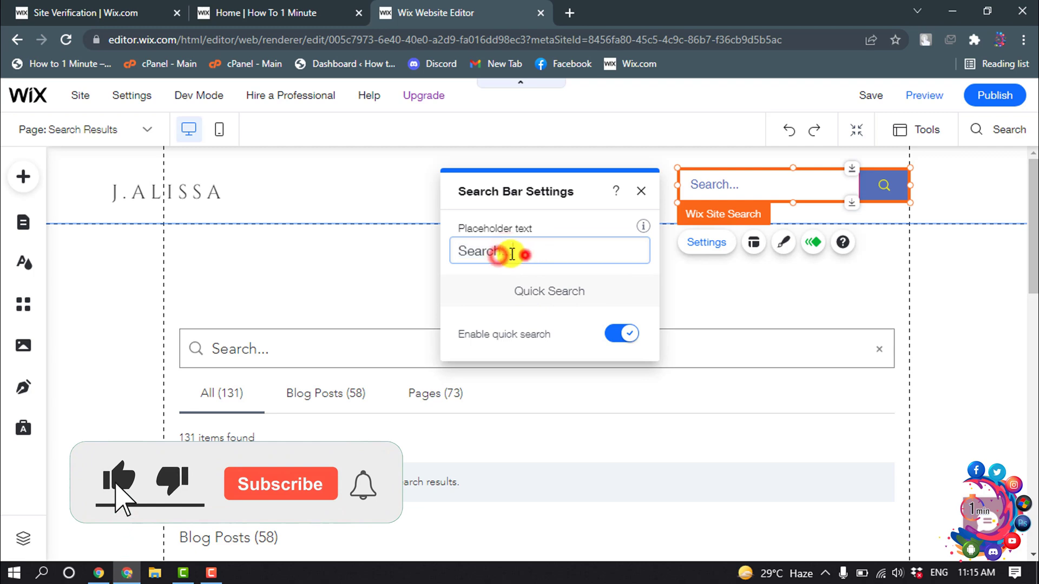
{"action": "left_click", "coordinate": [640, 192]}
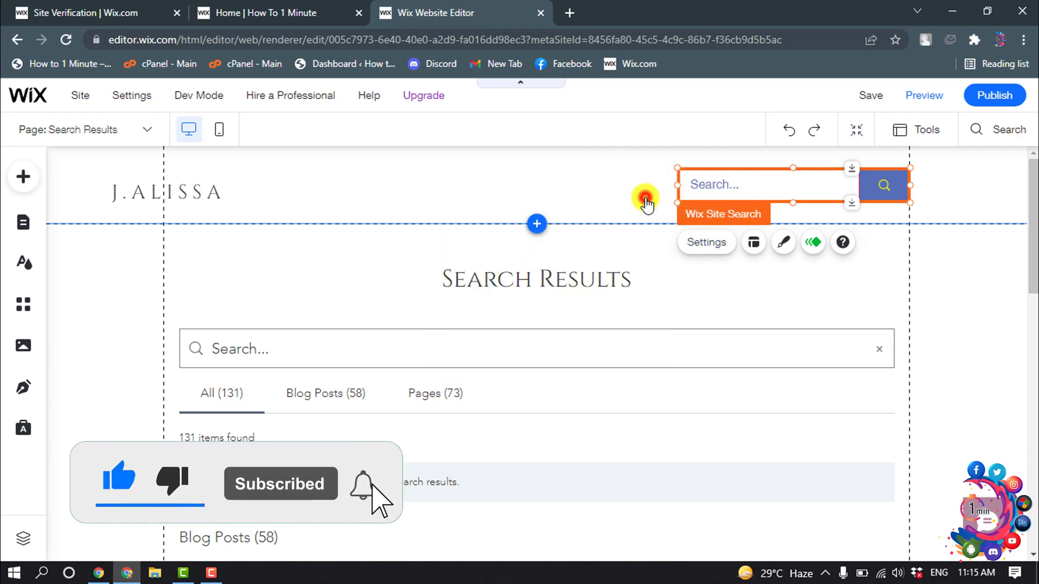
{"action": "left_click", "coordinate": [917, 98]}
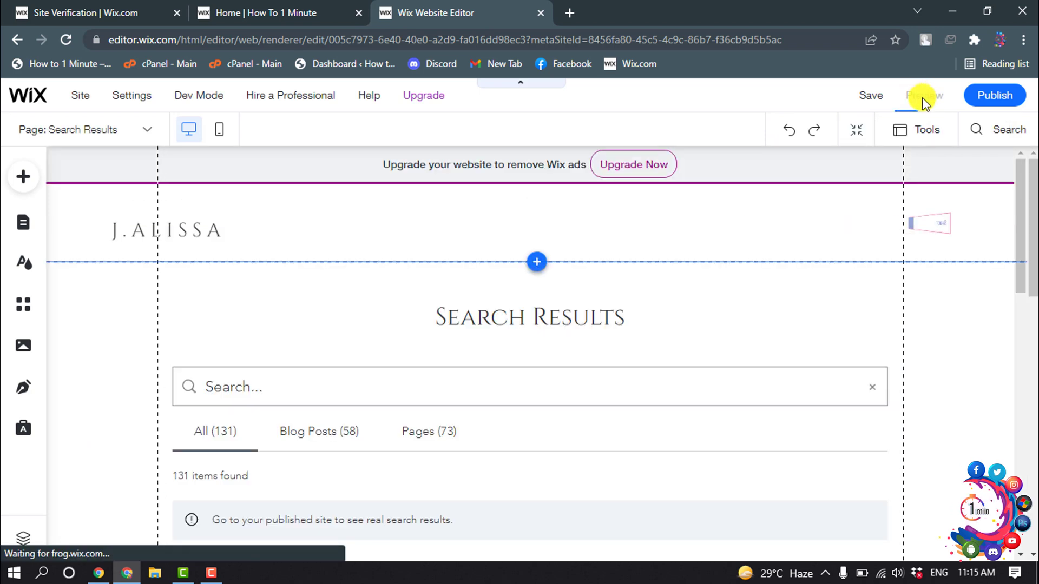
Run a search from the preview's header bar to open the 131-item Search Results page
{"action": "left_click", "coordinate": [753, 187]}
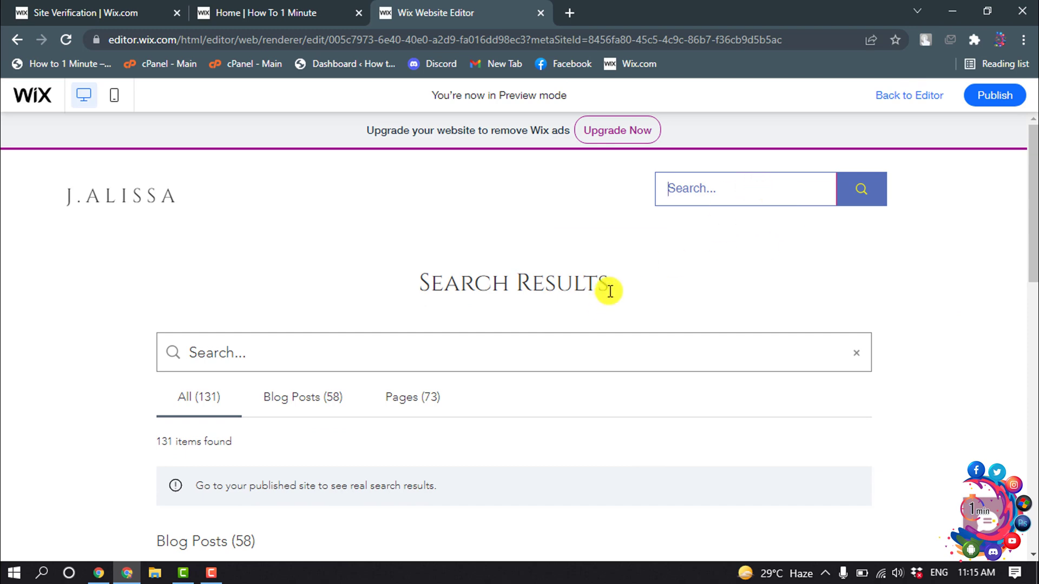
{"action": "scroll", "coordinate": [672, 158], "scroll_direction": "down", "scroll_amount": 1}
{"action": "type", "text": "hayppy"}
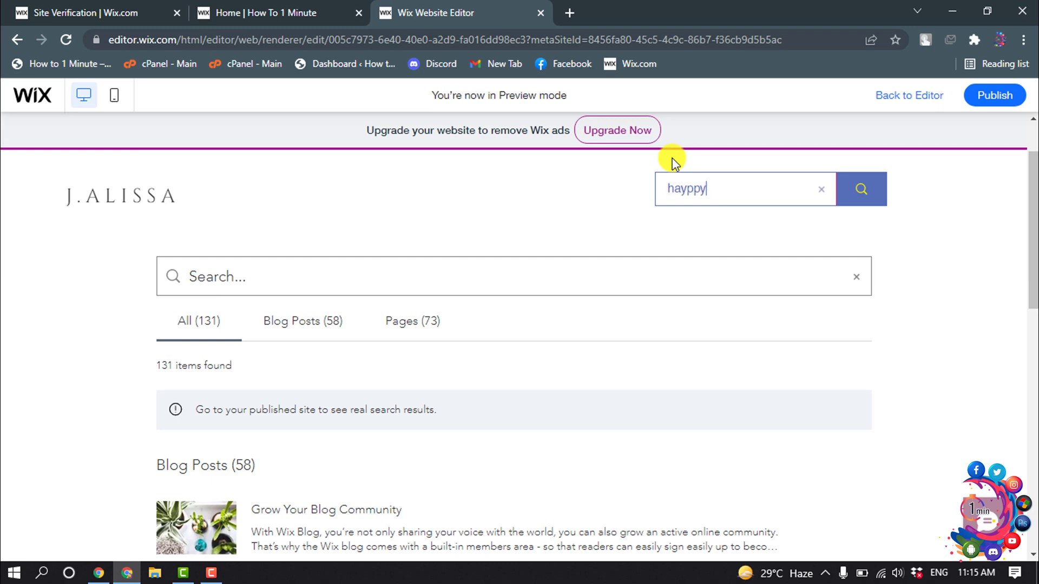
{"action": "left_click", "coordinate": [850, 177]}
{"action": "scroll", "coordinate": [360, 425], "scroll_direction": "down", "scroll_amount": 3}
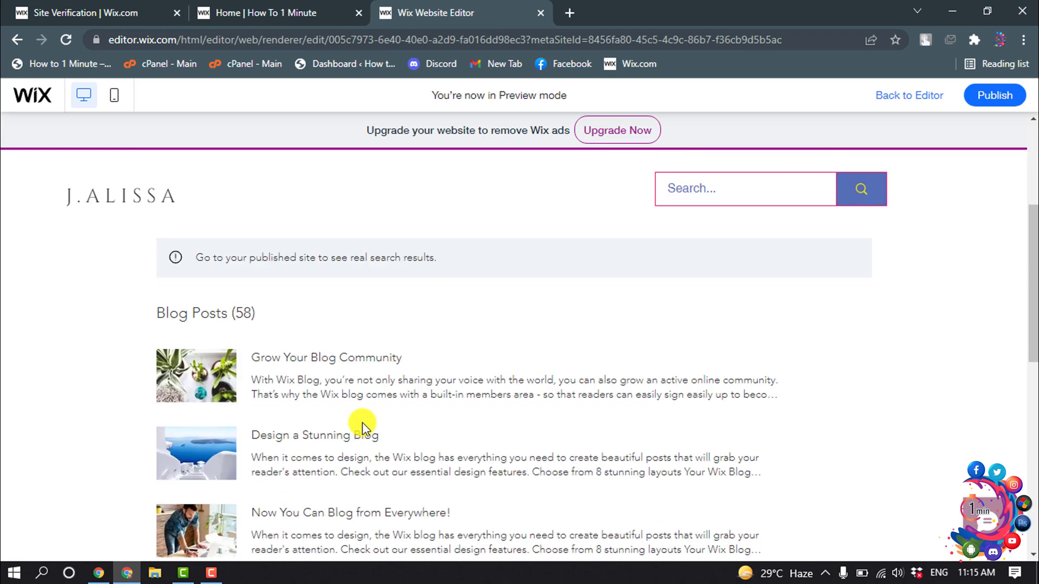
{"action": "scroll", "coordinate": [339, 434], "scroll_direction": "up", "scroll_amount": 3}
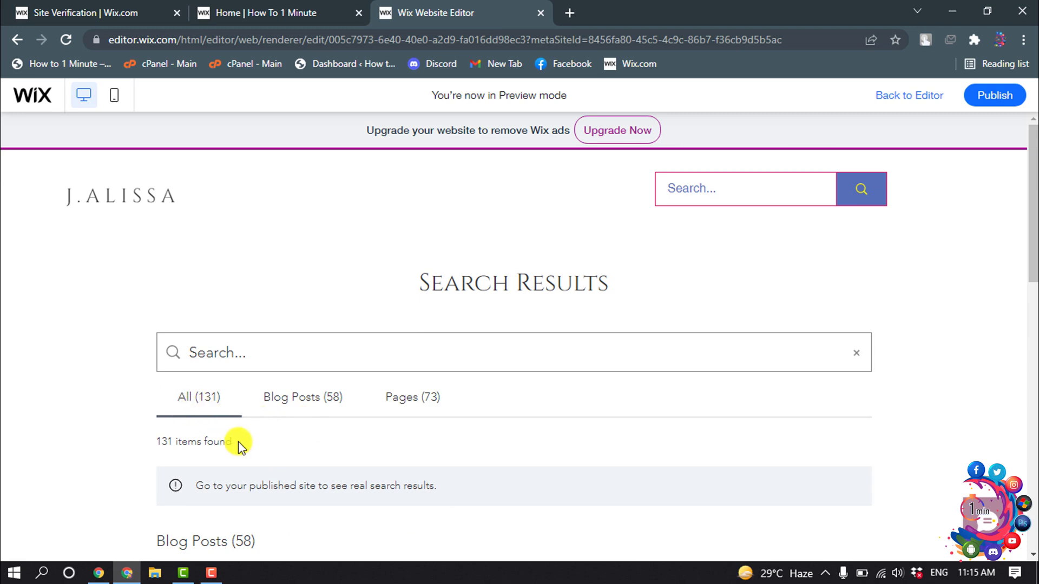
{"action": "scroll", "coordinate": [162, 445], "scroll_direction": "down", "scroll_amount": 4}
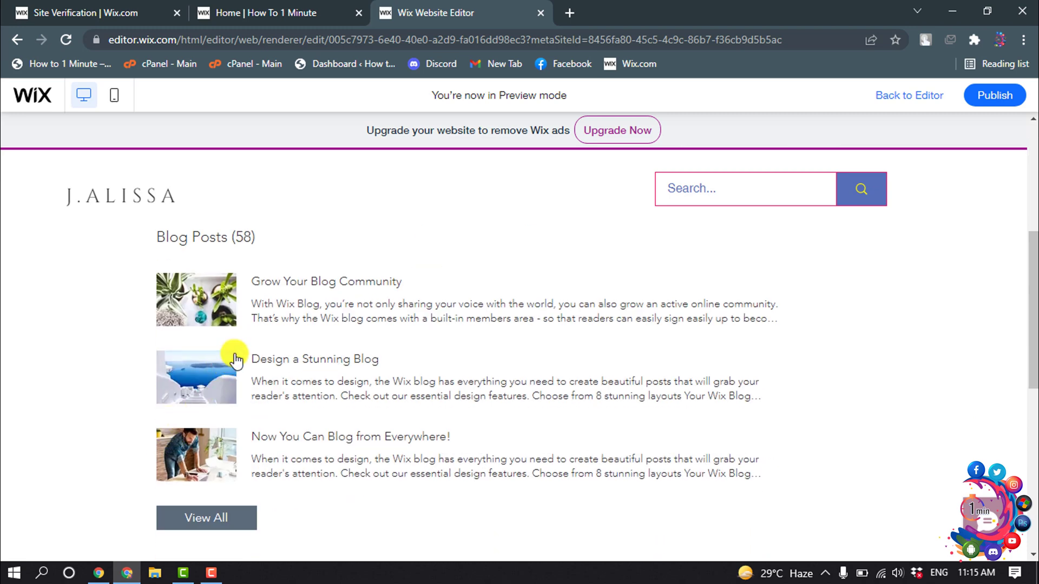
{"action": "scroll", "coordinate": [479, 446], "scroll_direction": "down", "scroll_amount": 4}
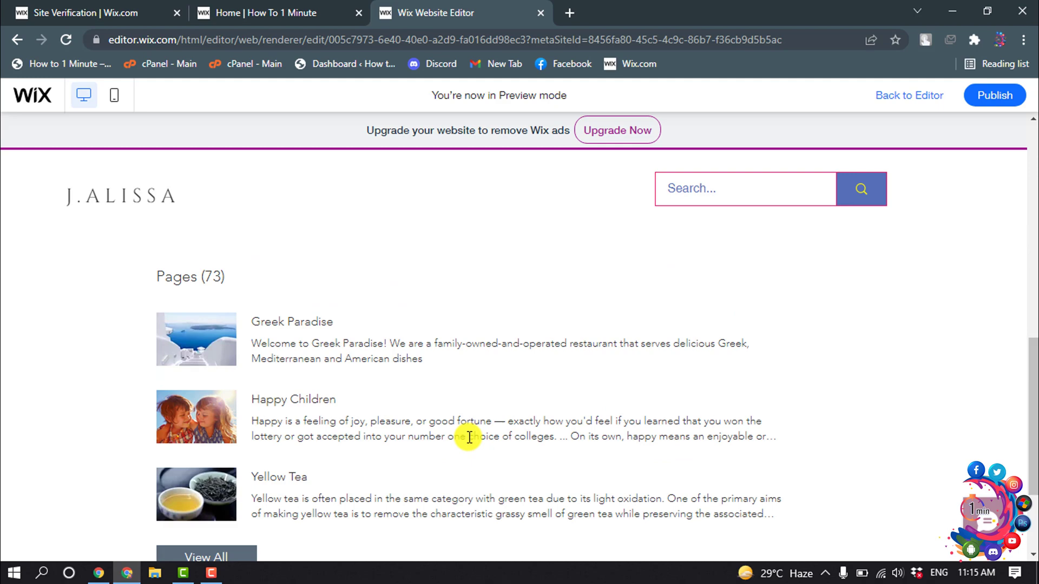
{"action": "scroll", "coordinate": [671, 198], "scroll_direction": "down", "scroll_amount": 2}
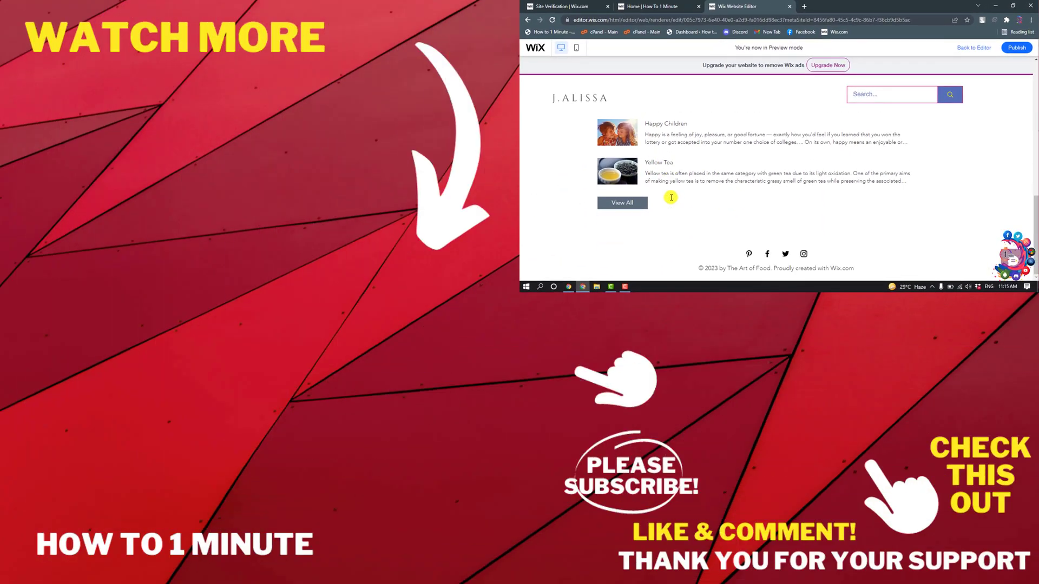
{"action": "scroll", "coordinate": [671, 198], "scroll_direction": "up", "scroll_amount": 4}
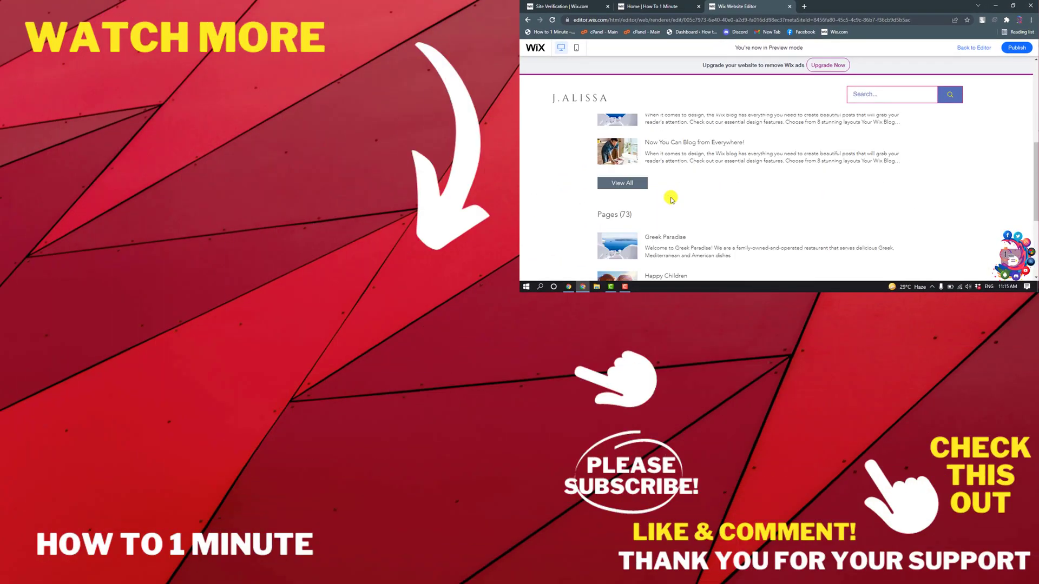
{"action": "scroll", "coordinate": [672, 198], "scroll_direction": "up", "scroll_amount": 3}
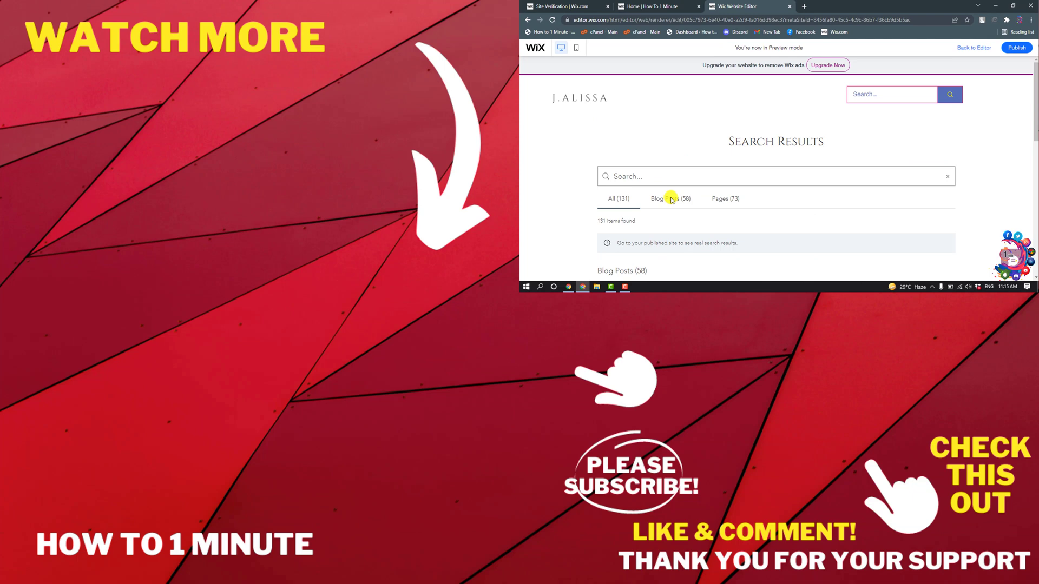